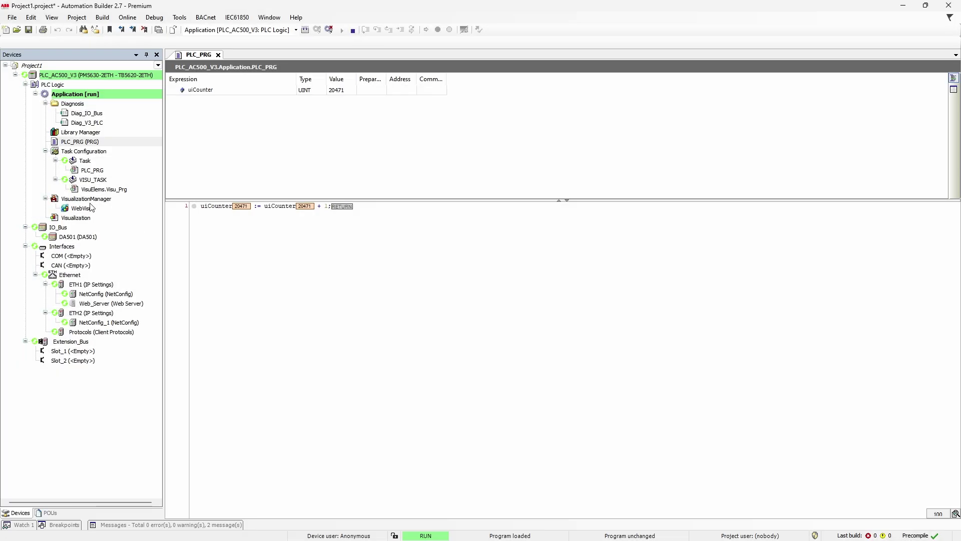
# Step: Open the Visualization, then view Web_Server's settings: HTTP 80, HTTPS 443, security mode Both
pyautogui.doubleClick(75, 218)
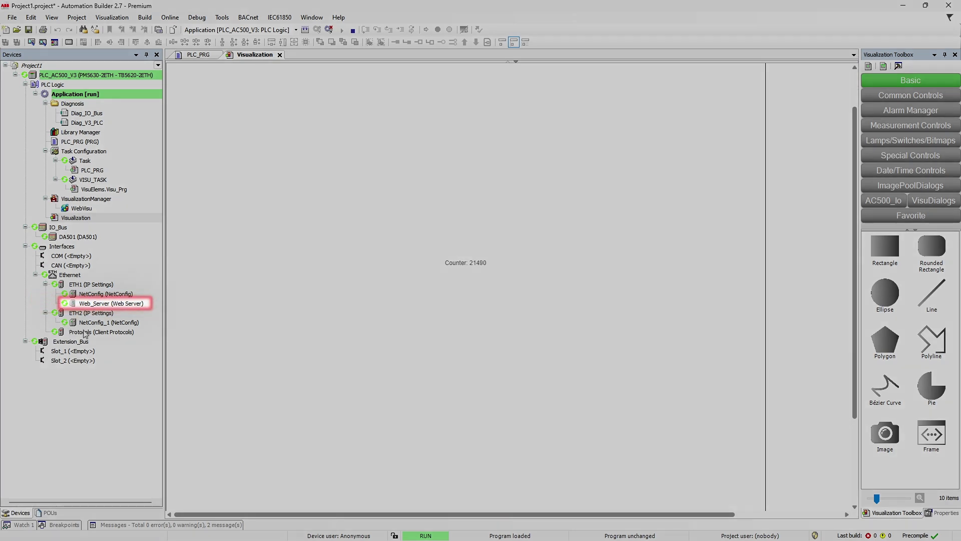
pyautogui.doubleClick(94, 303)
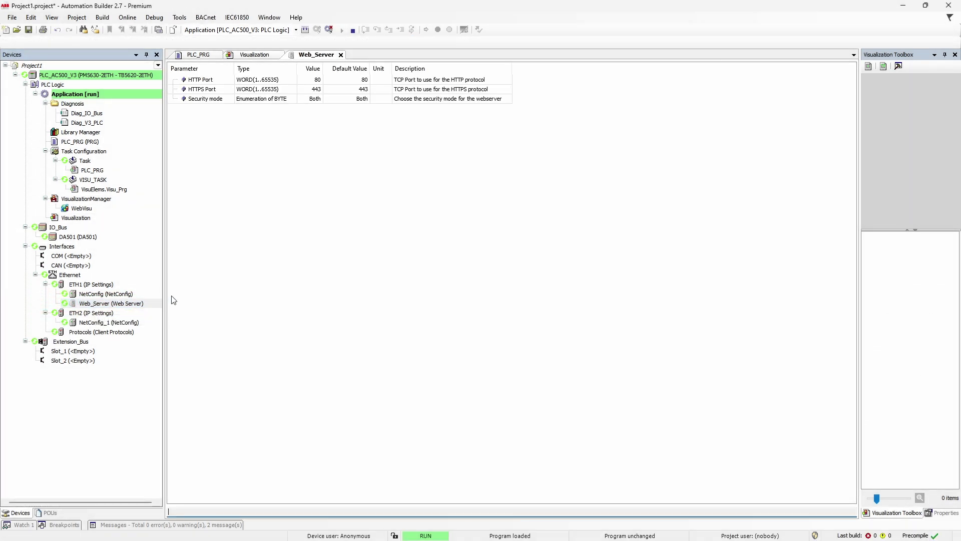
# Step: Close the Web_Server settings tab
pyautogui.click(340, 55)
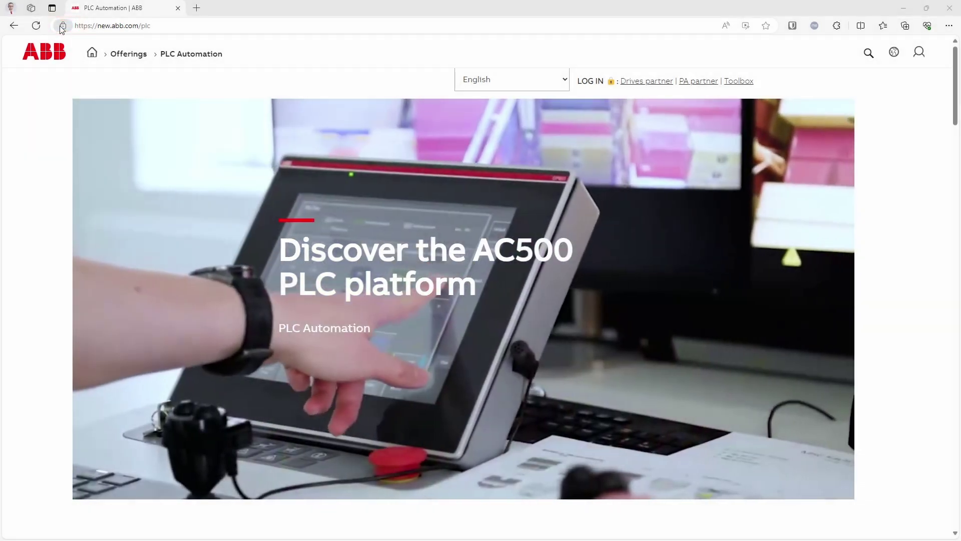
# Step: Inspect the site's certificate hierarchy: waf-abb-cert07.abb.com and ABB G1 RSA L1 SWGS Zscaler CA 01
pyautogui.click(61, 26)
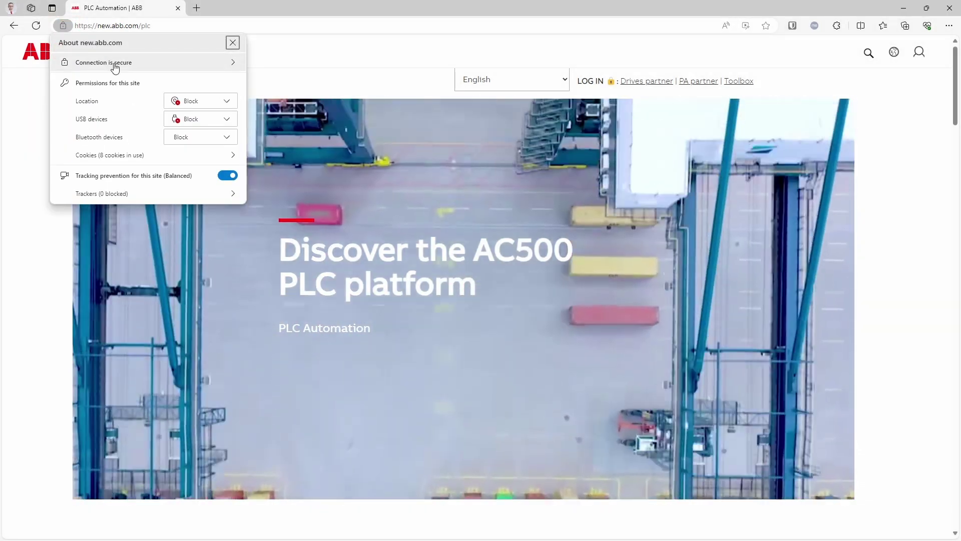
pyautogui.click(114, 63)
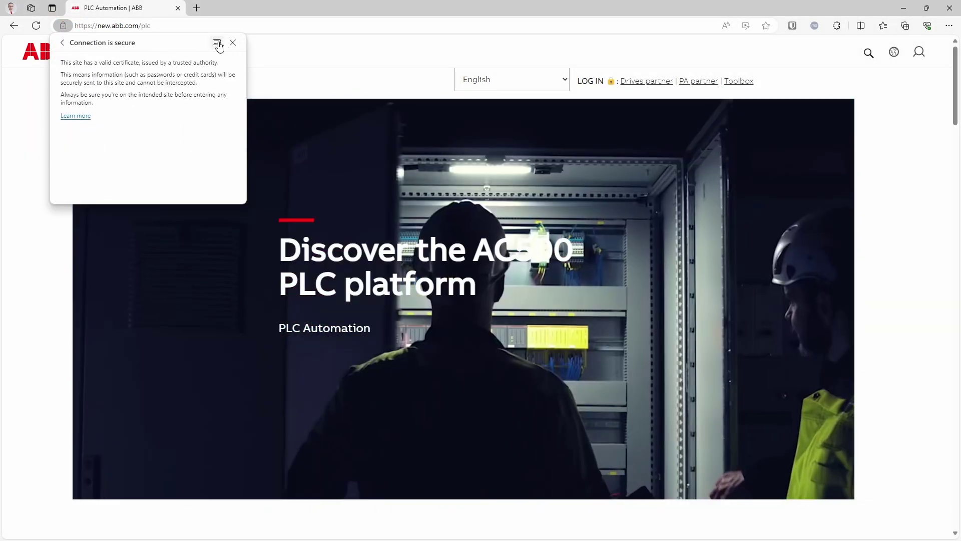
pyautogui.click(217, 42)
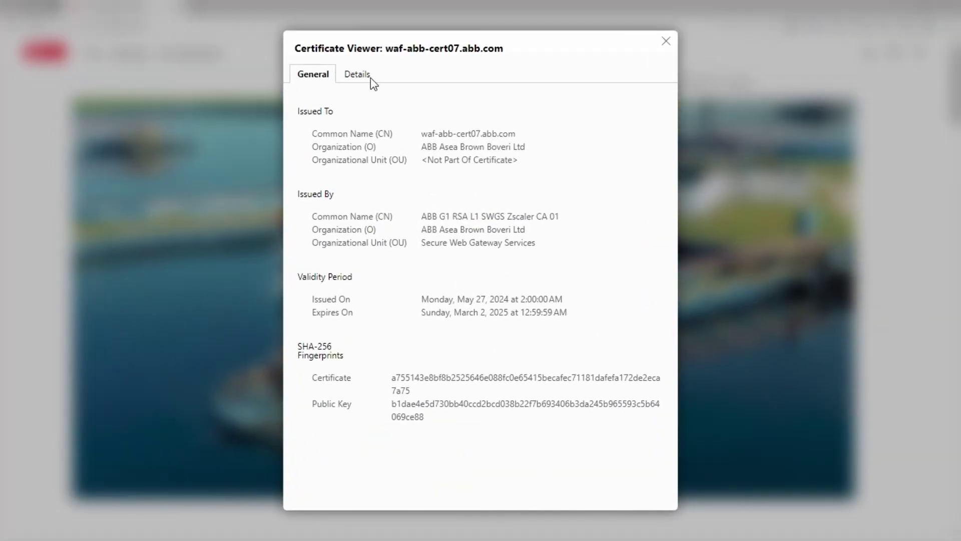
pyautogui.click(370, 77)
pyautogui.click(498, 174)
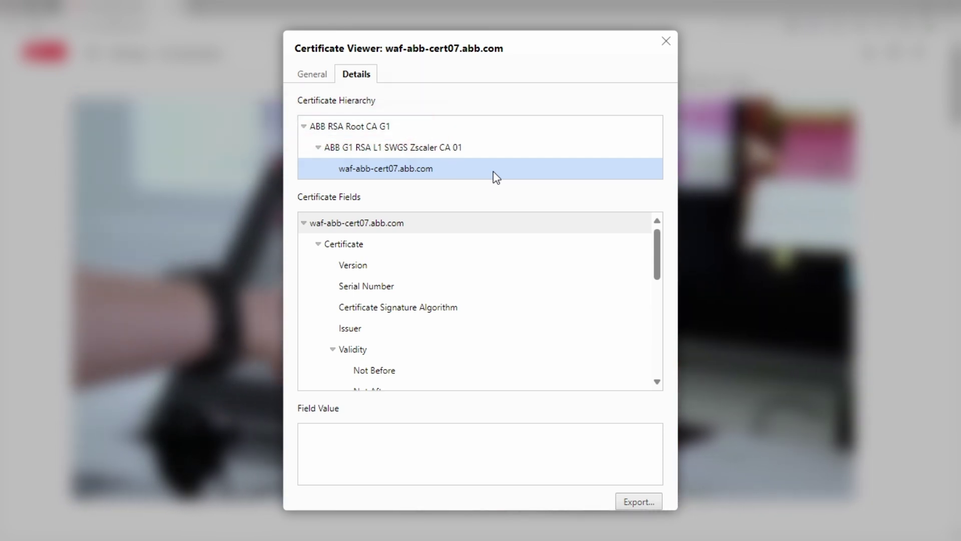
pyautogui.click(480, 151)
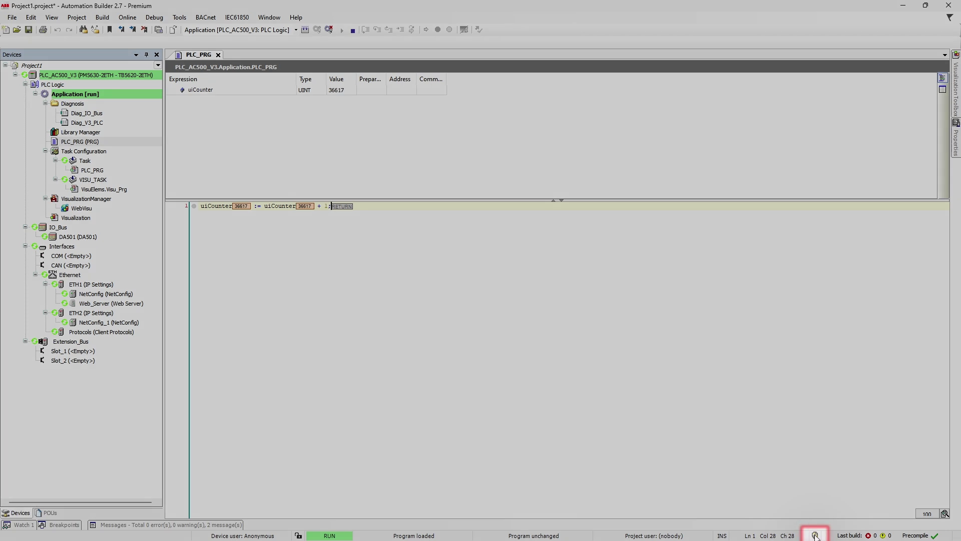
# Step: Review the Security Screen's User, Project and Devices pages, then refresh PLC_AC500_V3's certificates
pyautogui.click(815, 535)
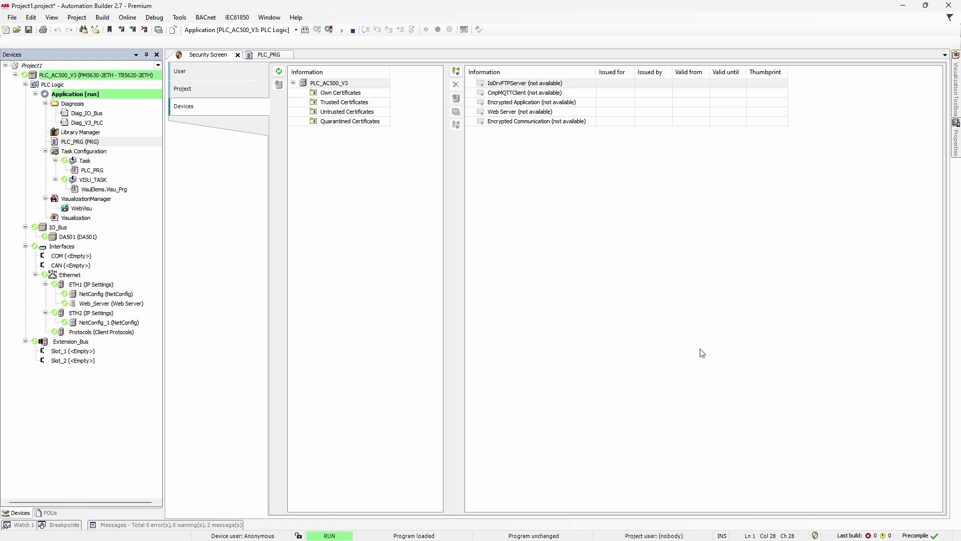
pyautogui.click(205, 72)
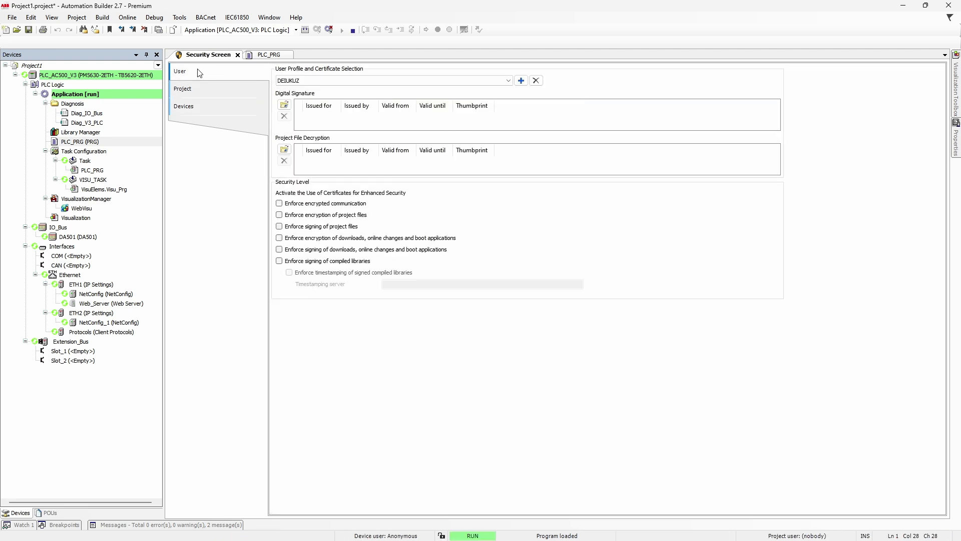
pyautogui.click(208, 90)
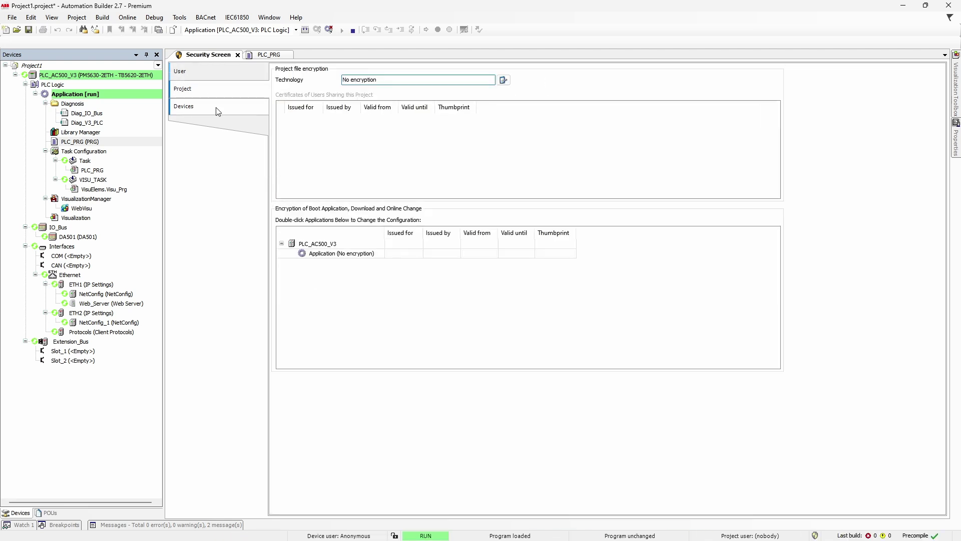
pyautogui.click(217, 109)
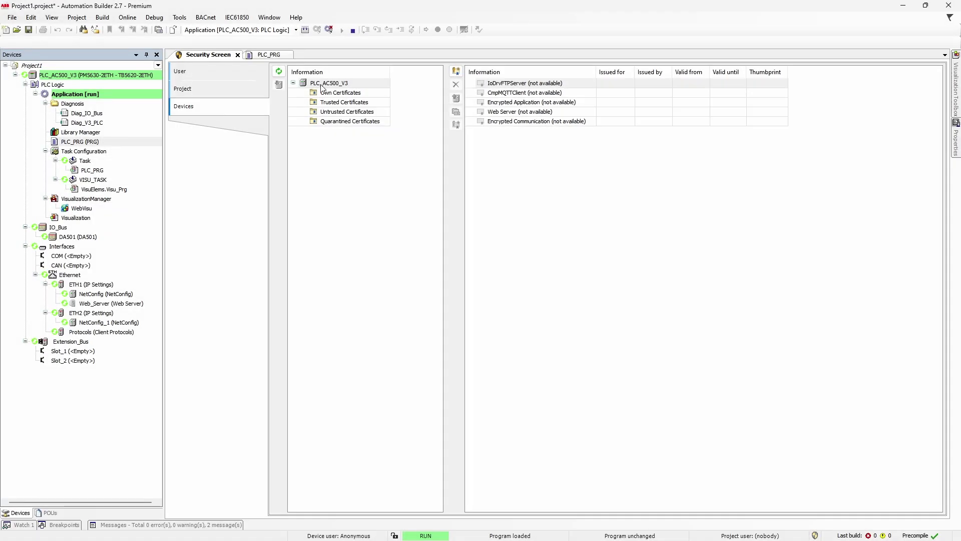
pyautogui.click(322, 84)
pyautogui.click(279, 71)
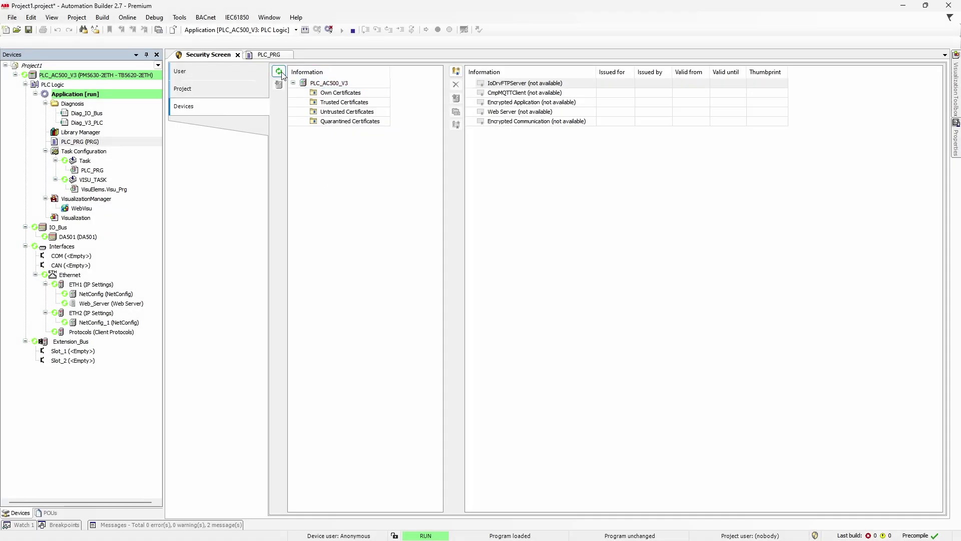
pyautogui.click(312, 94)
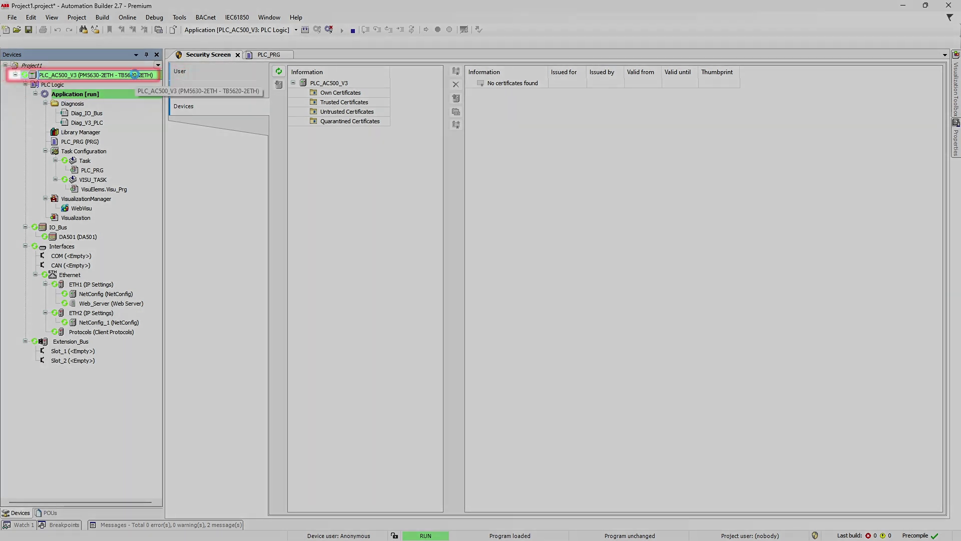
# Step: Open the PLC_AC500_V3 PLC Shell and list its available commands with ?
pyautogui.doubleClick(134, 75)
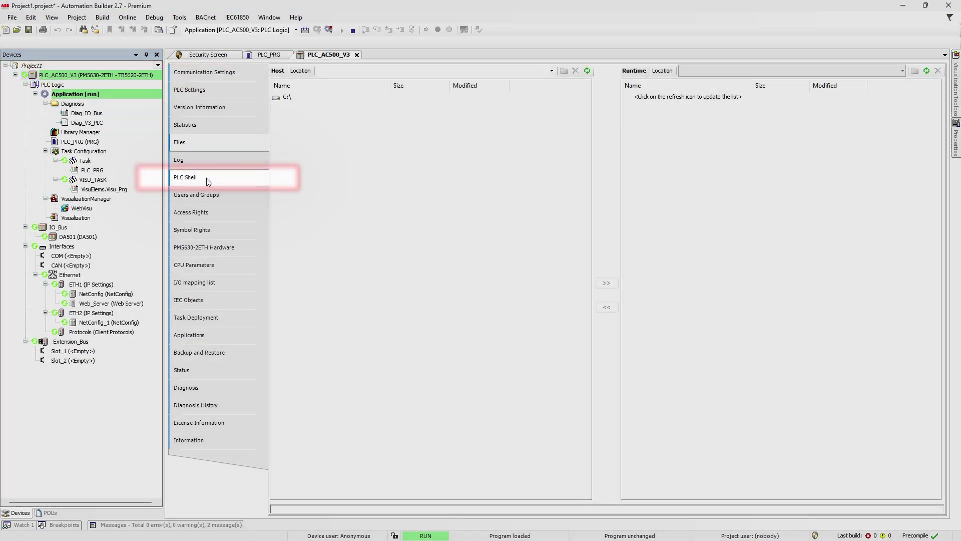
pyautogui.click(207, 179)
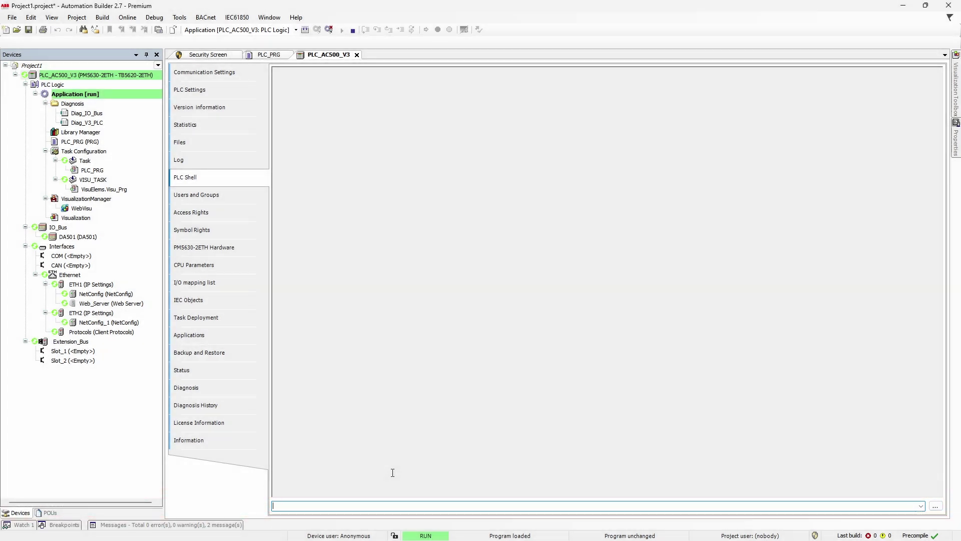
pyautogui.press('Return')
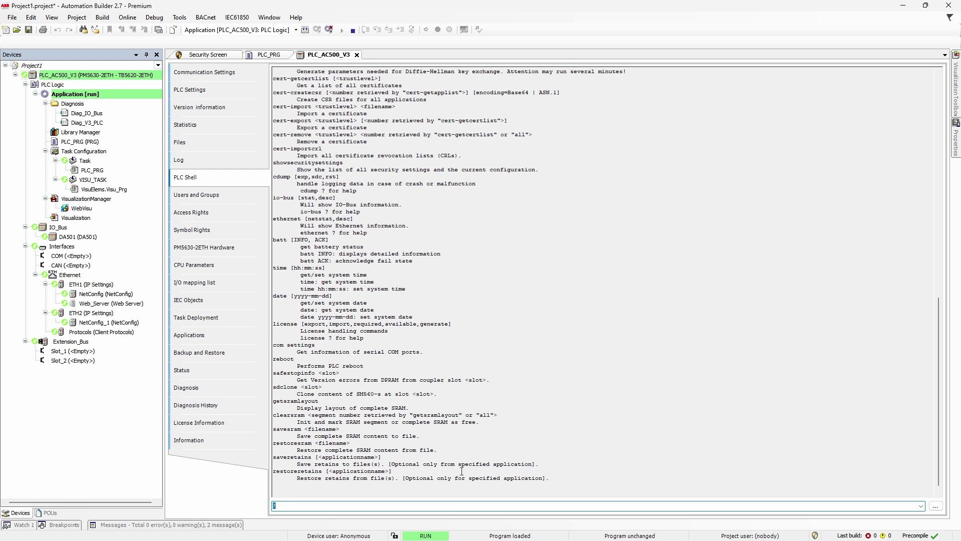
pyautogui.scroll(3, 461, 471)
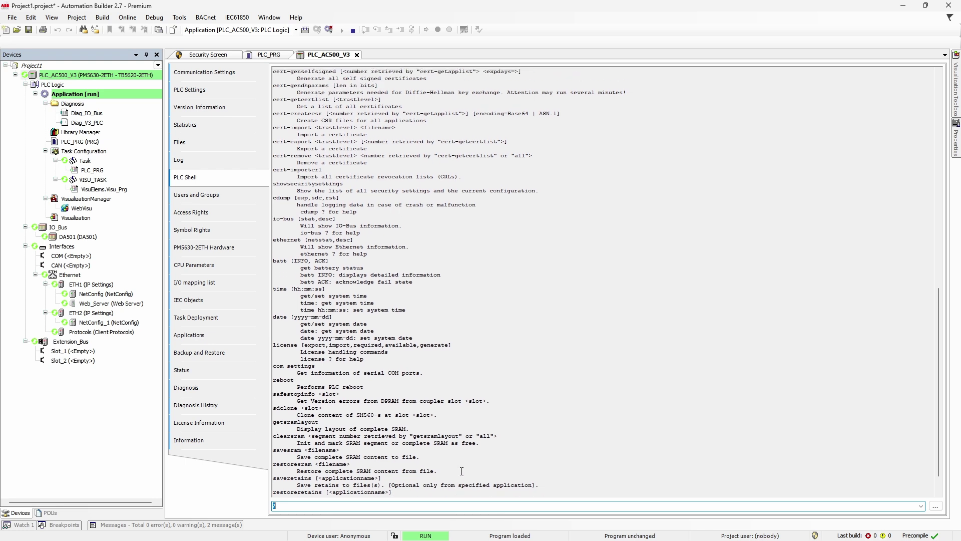
pyautogui.scroll(1, 462, 471)
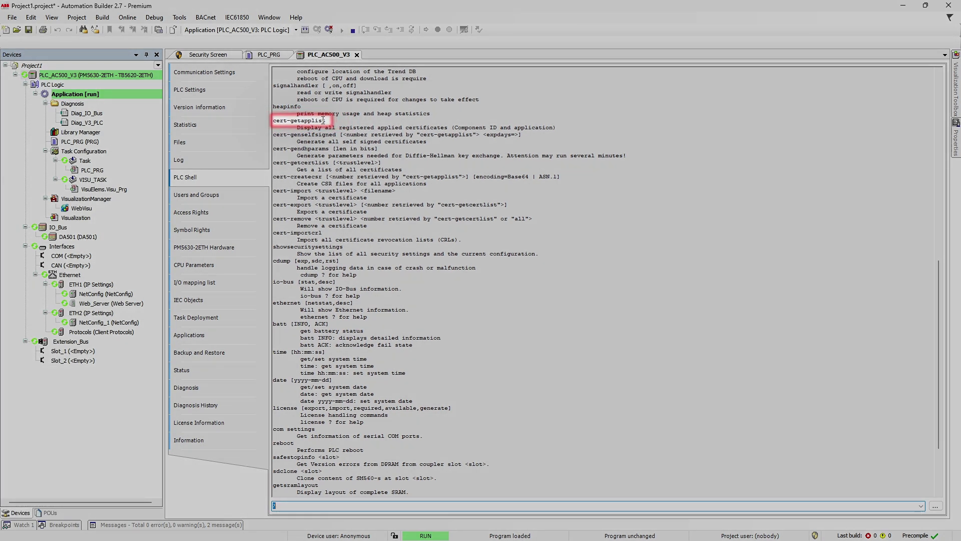
# Step: Run cert-getapplist, showing five components, all with CertAvailable FALSE
pyautogui.moveTo(325, 120); pyautogui.dragTo(272, 120)
pyautogui.hotkey('ctrl', 'c')
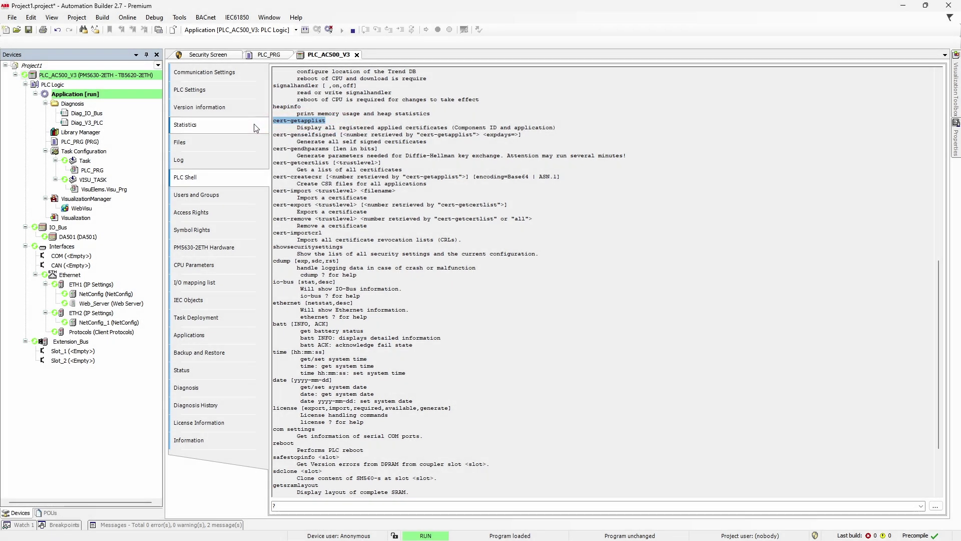
pyautogui.scroll(-5, 280, 350)
pyautogui.click(289, 505)
pyautogui.hotkey('ctrl', 'v')
pyautogui.press('Return')
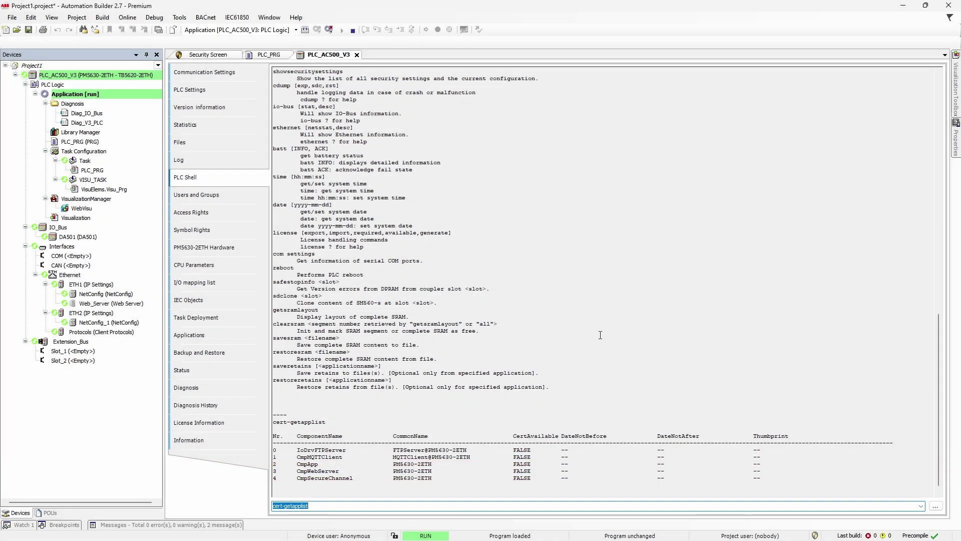
pyautogui.scroll(6, 600, 335)
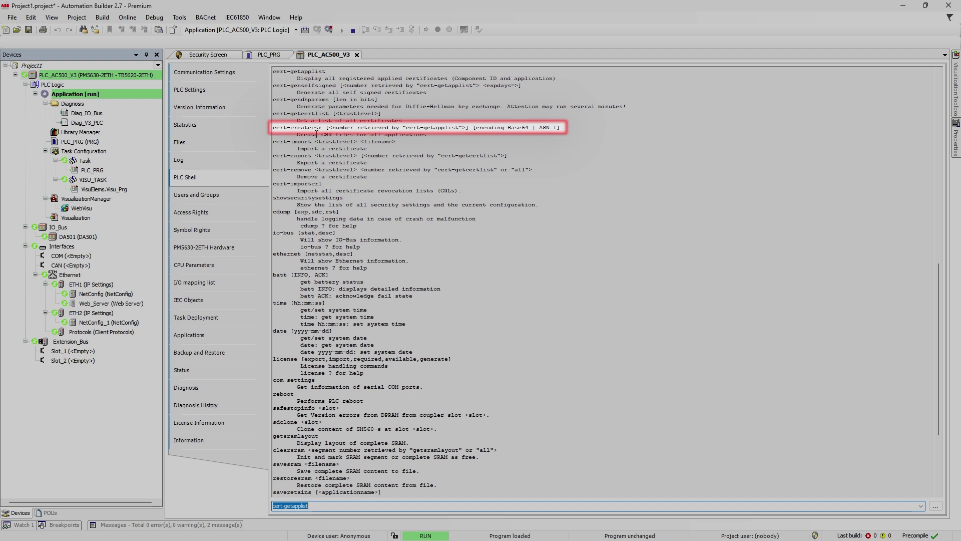
# Step: Run 'cert-createcsr 3 encoding=Base64' and confirm the CSR creation in the PLC log
pyautogui.doubleClick(321, 128)
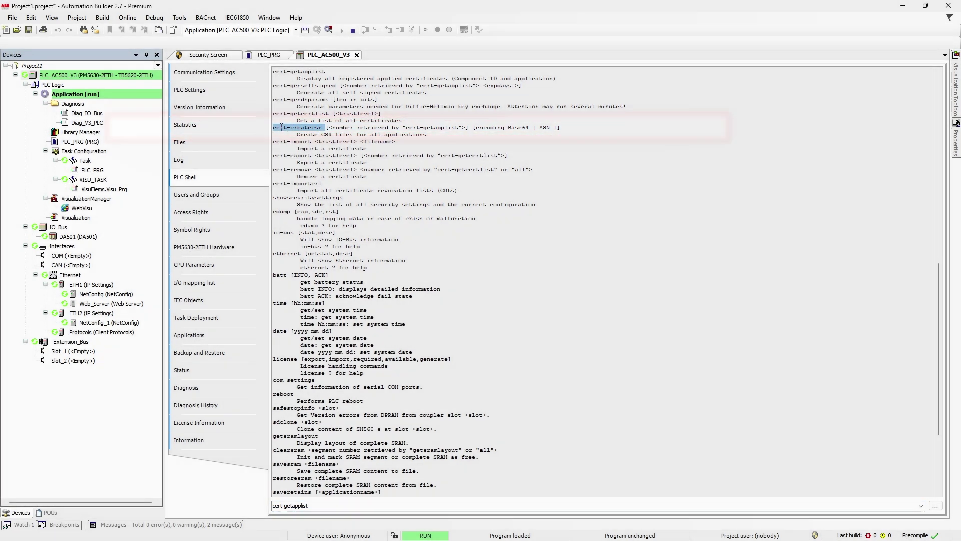
pyautogui.scroll(-6, 509, 278)
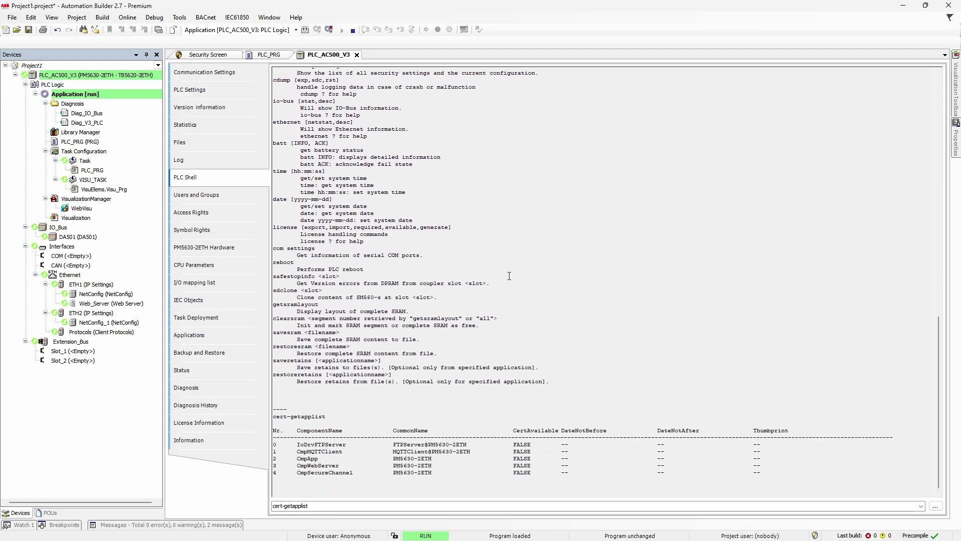
pyautogui.click(347, 506)
pyautogui.write('cert-createcsr')
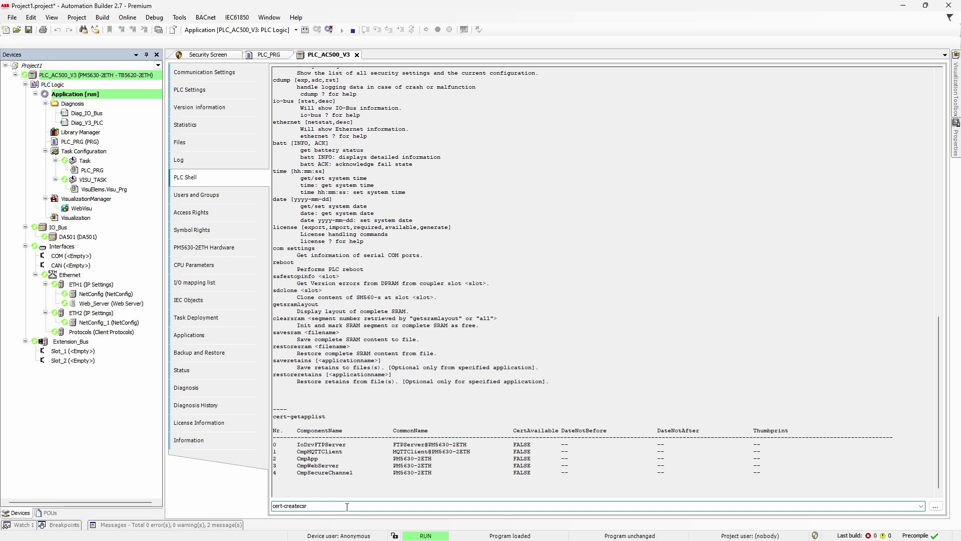
pyautogui.write('3 encoding=Base64')
pyautogui.press('Return')
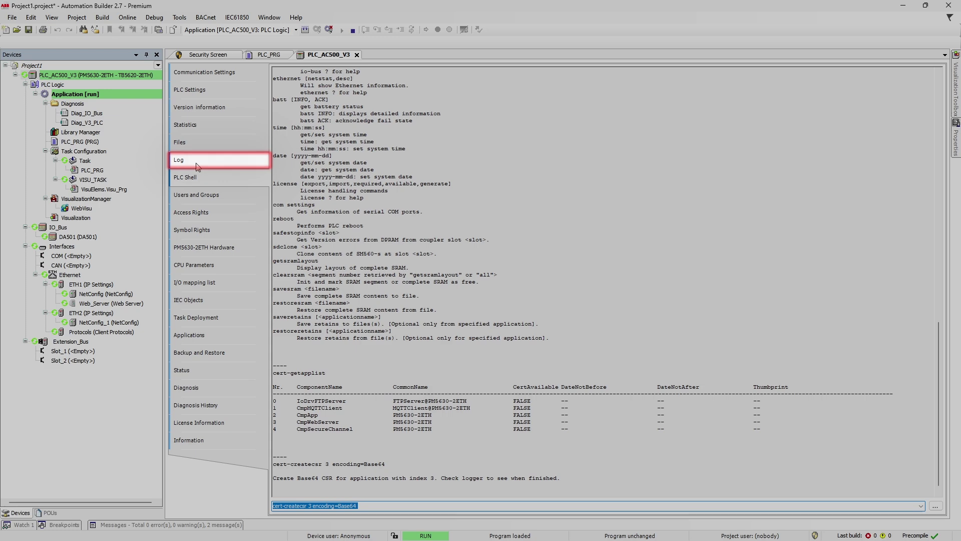
pyautogui.click(193, 161)
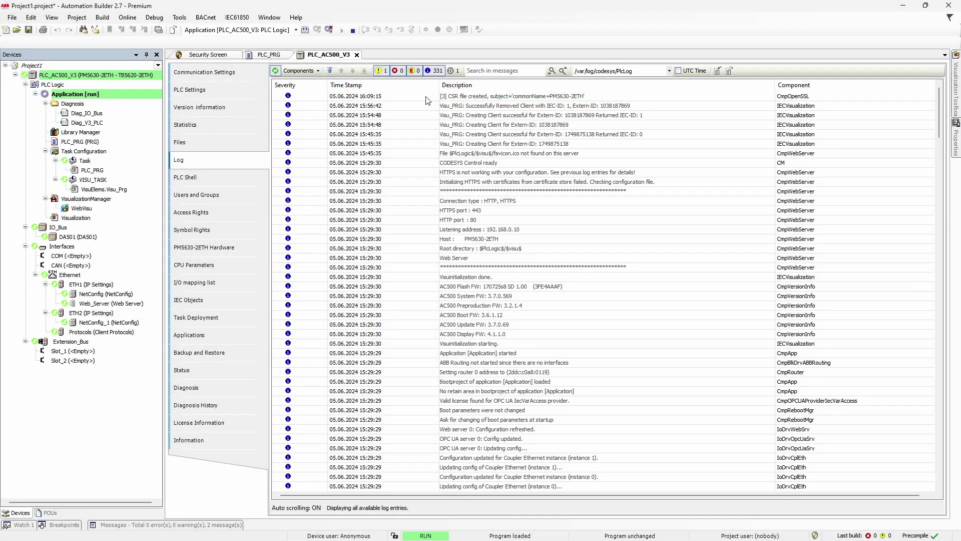
# Step: In Files, browse Host to C:\Training and select 3_CmpWebServer.csr in Runtime cert/export
pyautogui.click(426, 97)
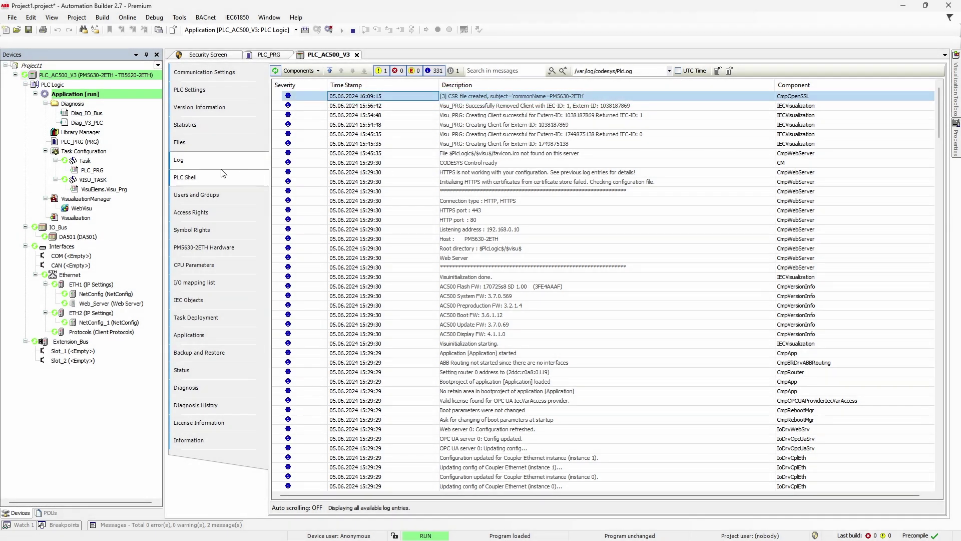
pyautogui.click(221, 143)
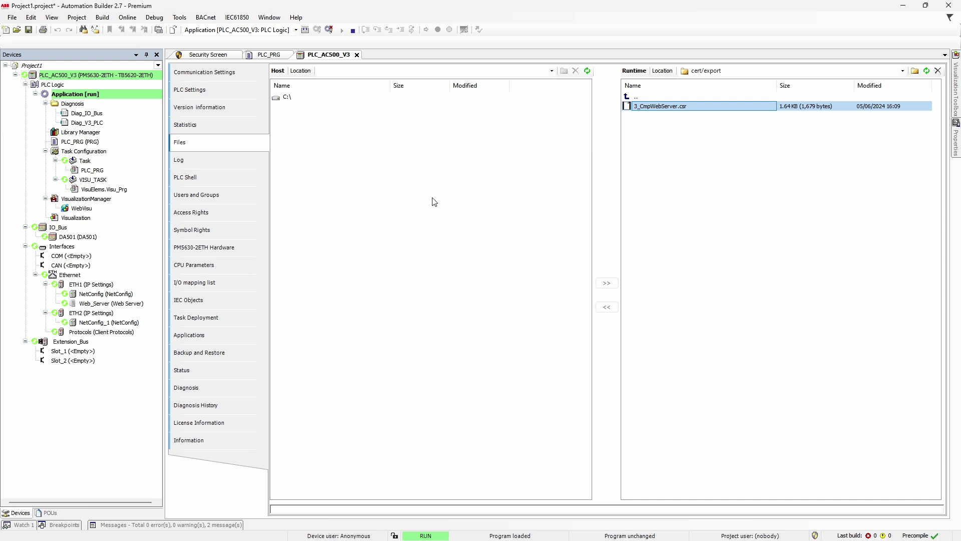
pyautogui.click(293, 97)
pyautogui.doubleClick(292, 97)
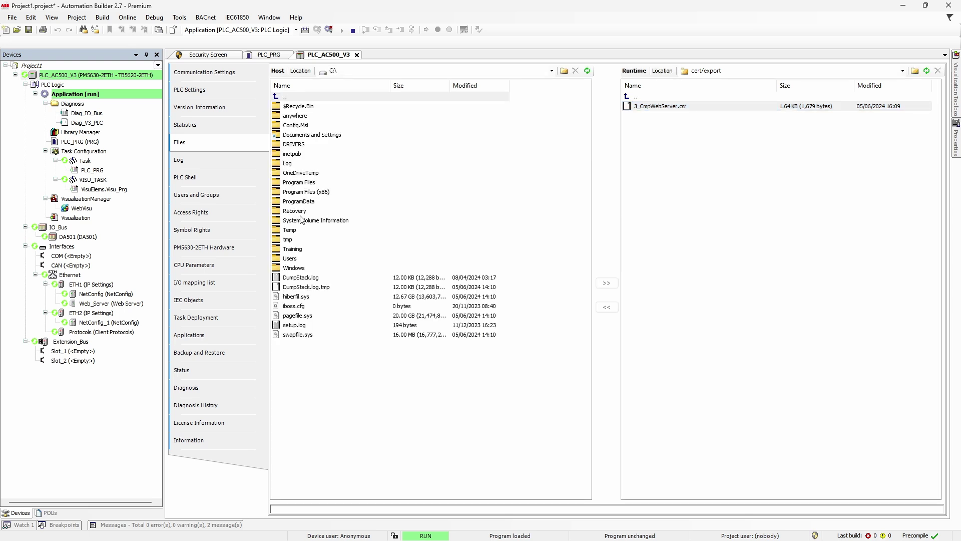
pyautogui.doubleClick(293, 249)
pyautogui.click(689, 107)
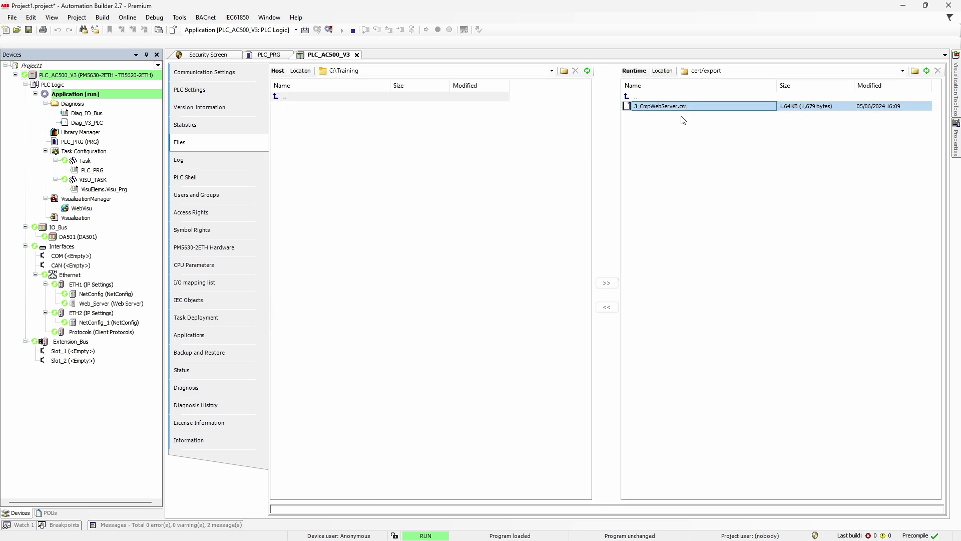
# Step: Copy 3_CmpWebServer.csr to C:\Training, then check 3_CmpWebServer.cer's issuer and certification path
pyautogui.click(608, 308)
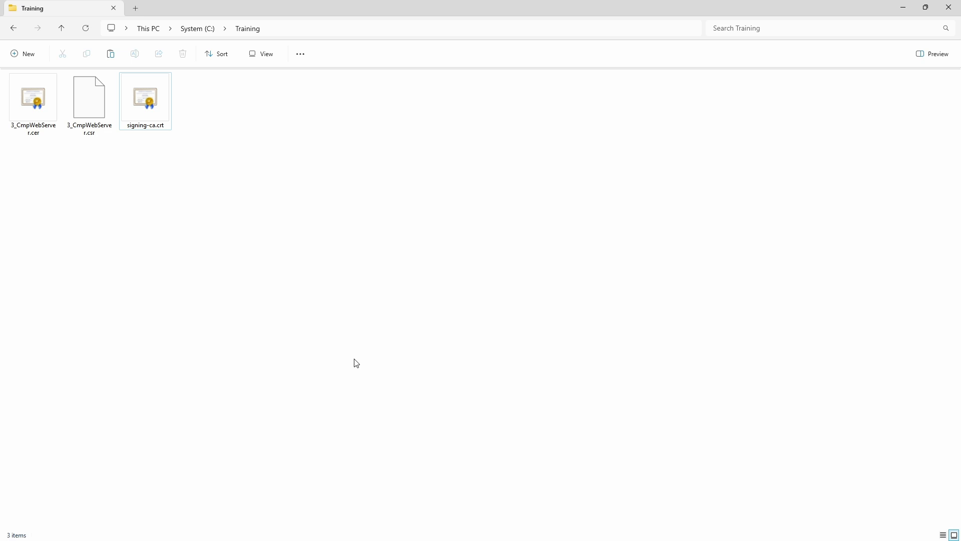
pyautogui.click(165, 129)
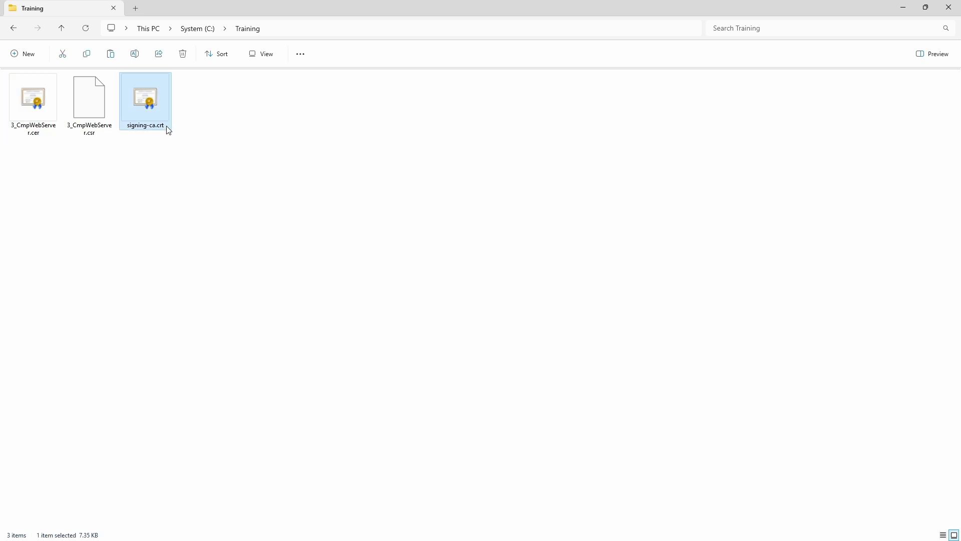
pyautogui.doubleClick(51, 107)
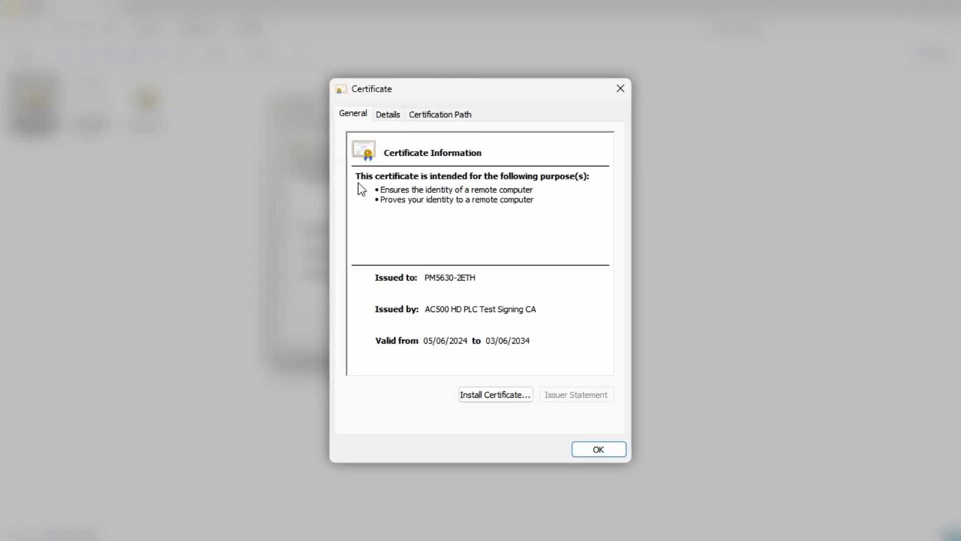
pyautogui.click(448, 119)
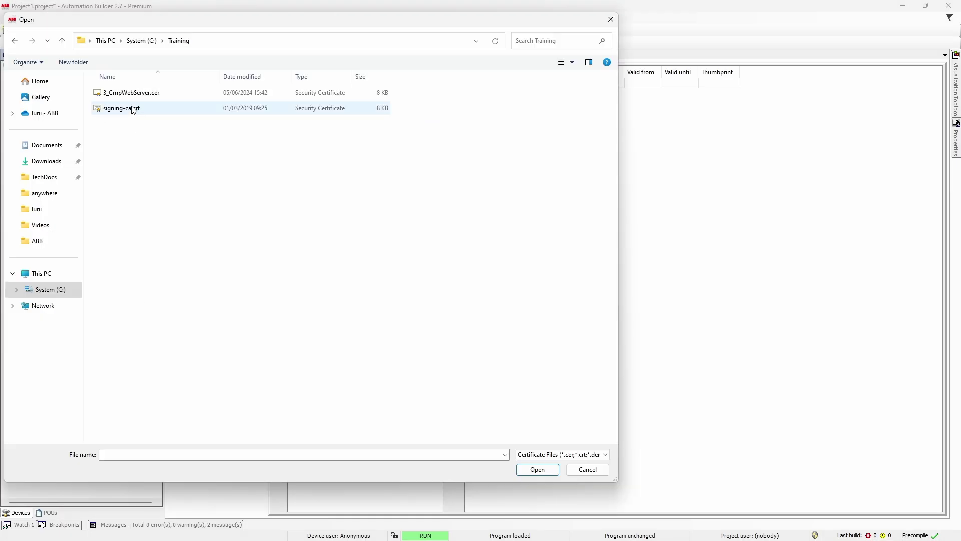
# Step: Install C:\Training\3_CmpWebServer.cer on the PLC as the Web Server certificate
pyautogui.click(135, 97)
pyautogui.click(540, 470)
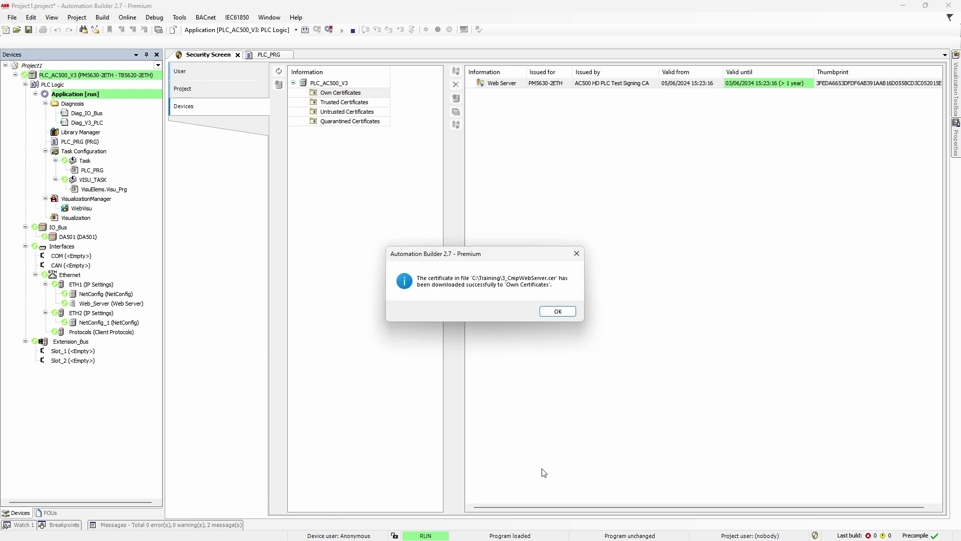
pyautogui.click(558, 312)
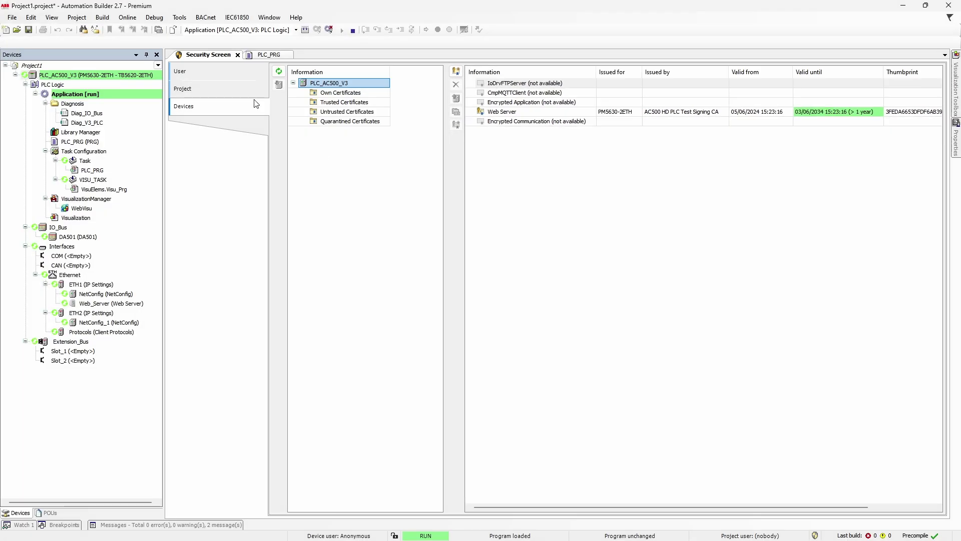
# Step: Run cert-getapplist in PLC_AC500_V3's shell to show the Web Server certificate now available
pyautogui.doubleClick(131, 76)
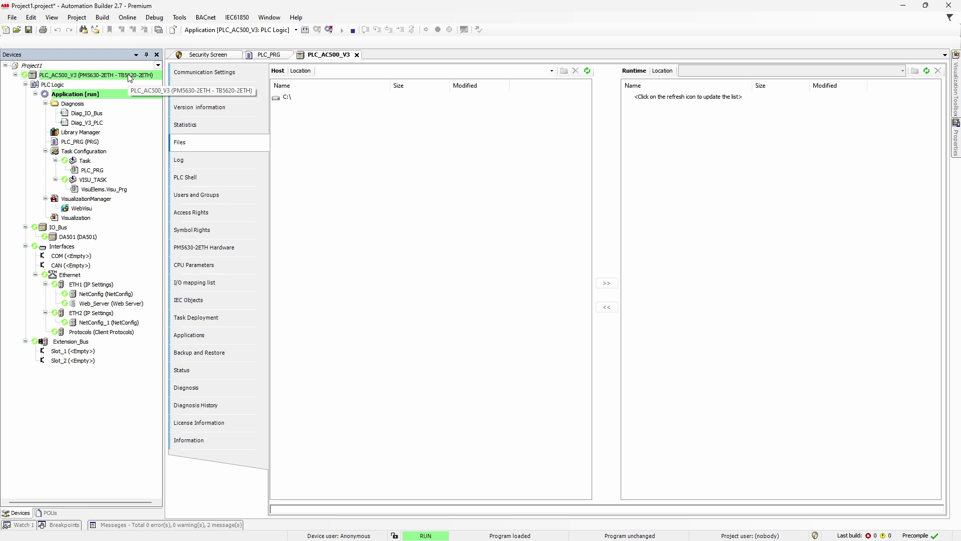
pyautogui.click(187, 177)
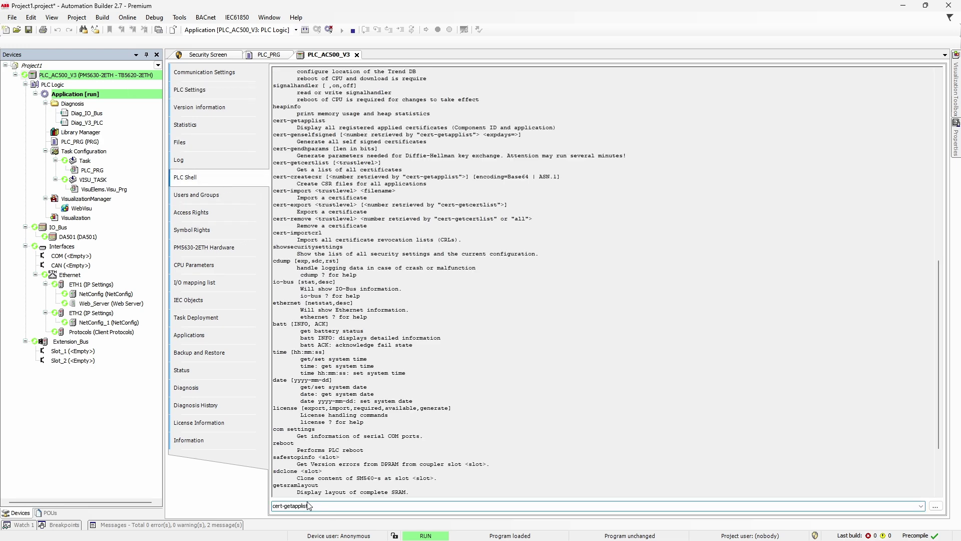
pyautogui.press('Return')
pyautogui.press('ctrl+super+Right')
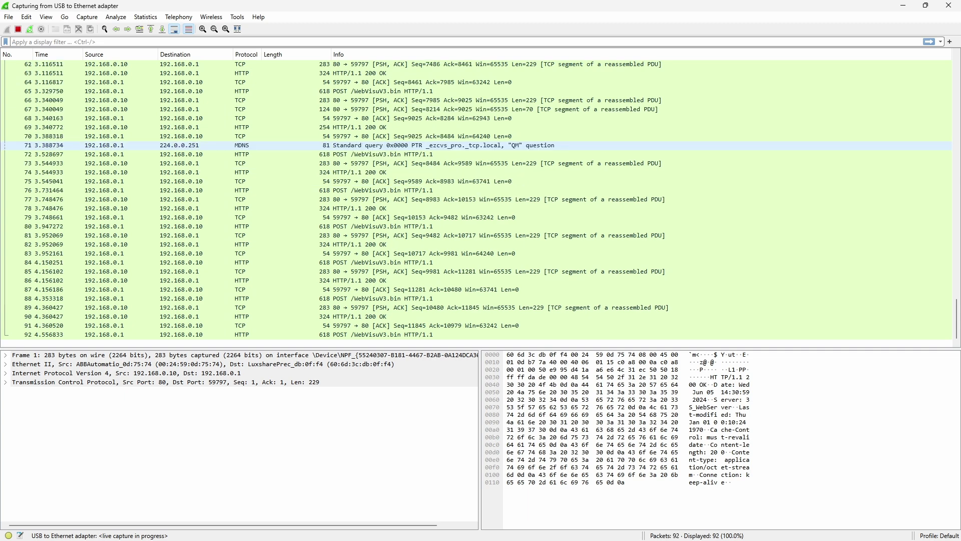
# Step: Stop the capture and select packet 131, whose HTTP 200 response shows 'Counter: 52702' in cleartext
pyautogui.hotkey('ctrl', 'e')
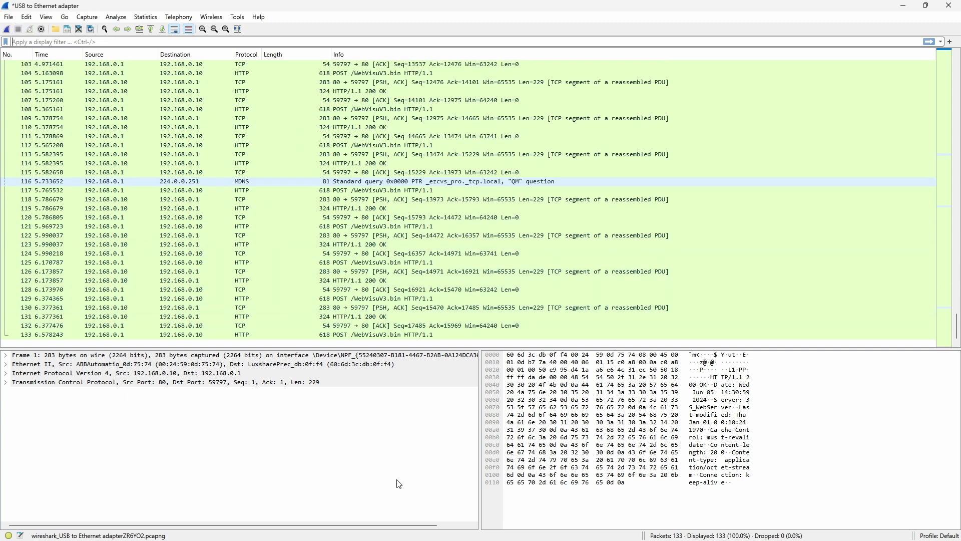
pyautogui.click(136, 317)
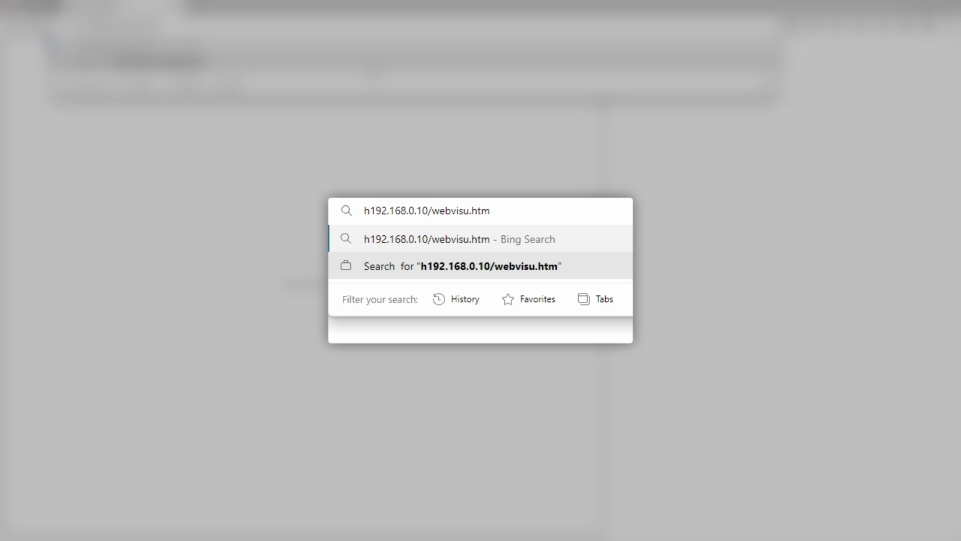
# Step: Prefix the WebVisu address 192.168.0.10/webvisu.htm with https: to load it over HTTPS
pyautogui.write('ttps')
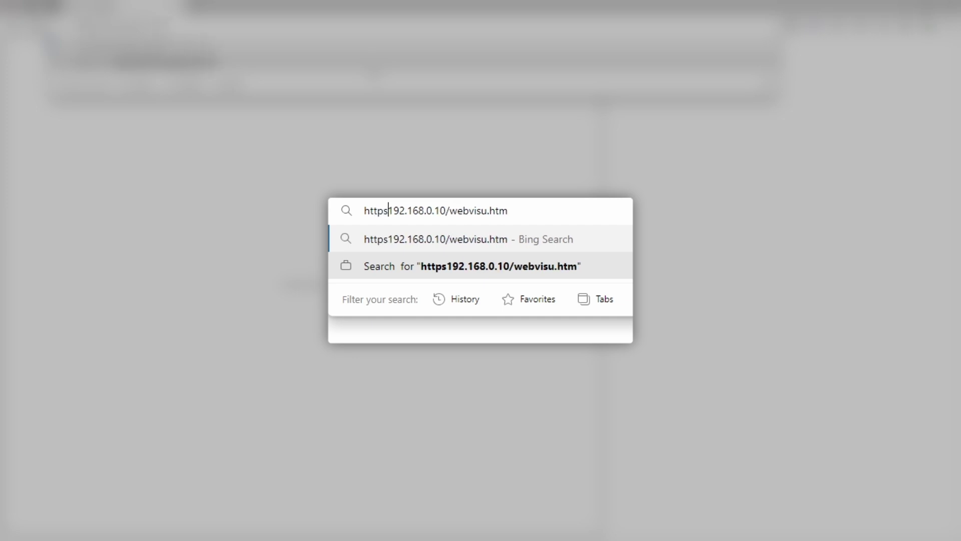
pyautogui.write(':')
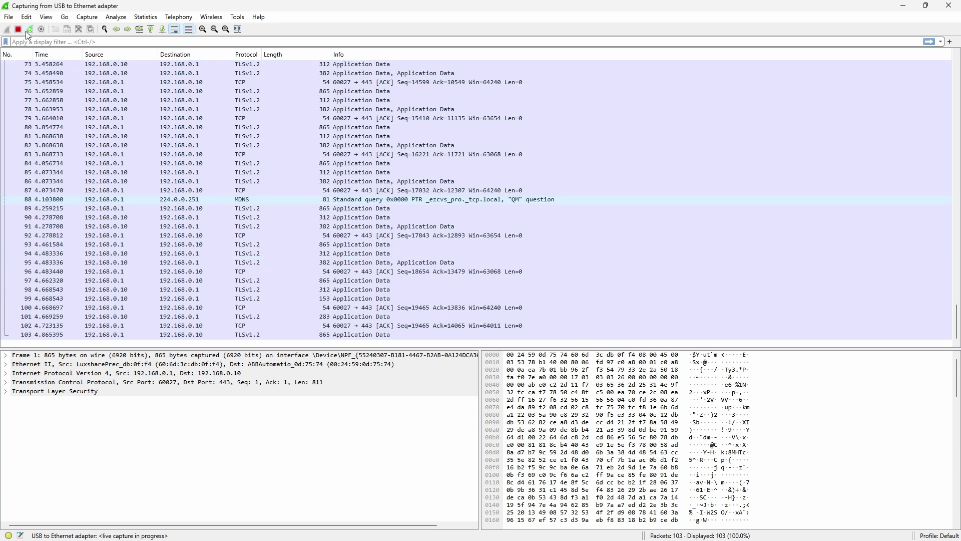
# Step: Stop the capture and select packet 120, revealing TLSv1.2 Application Data on port 443
pyautogui.hotkey('ctrl', 'e')
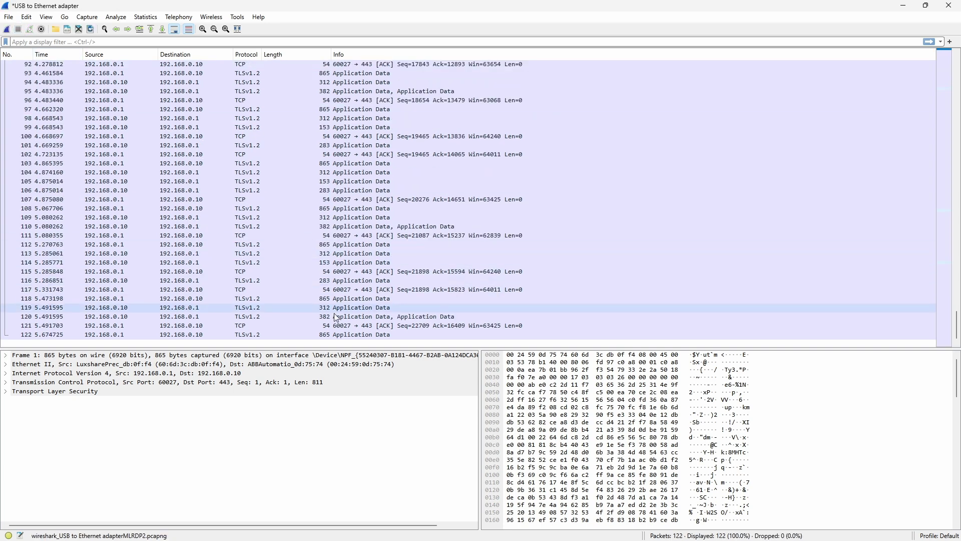
pyautogui.click(139, 317)
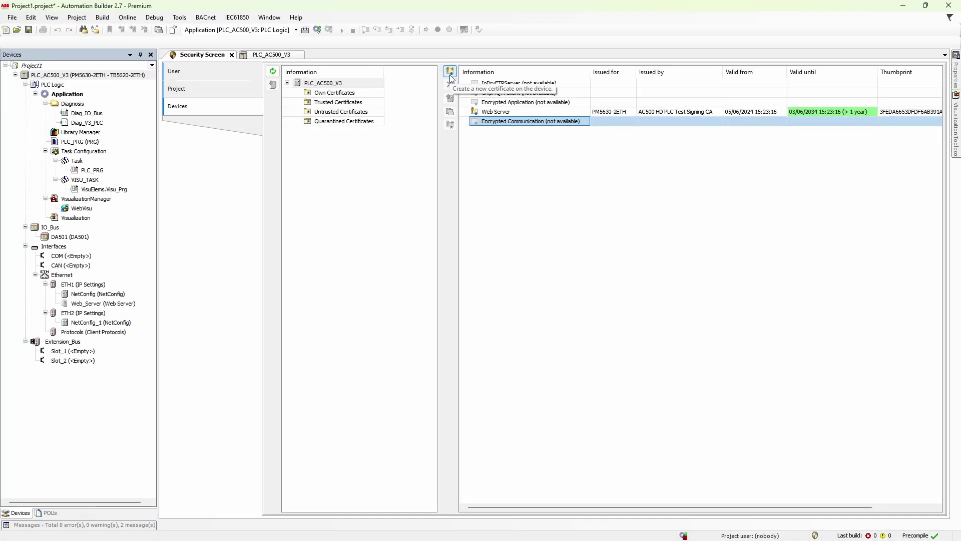
# Step: Create a self-signed 4096-bit certificate for PM5630-2ETH, valid 365 days until 05/06/2025
pyautogui.click(450, 76)
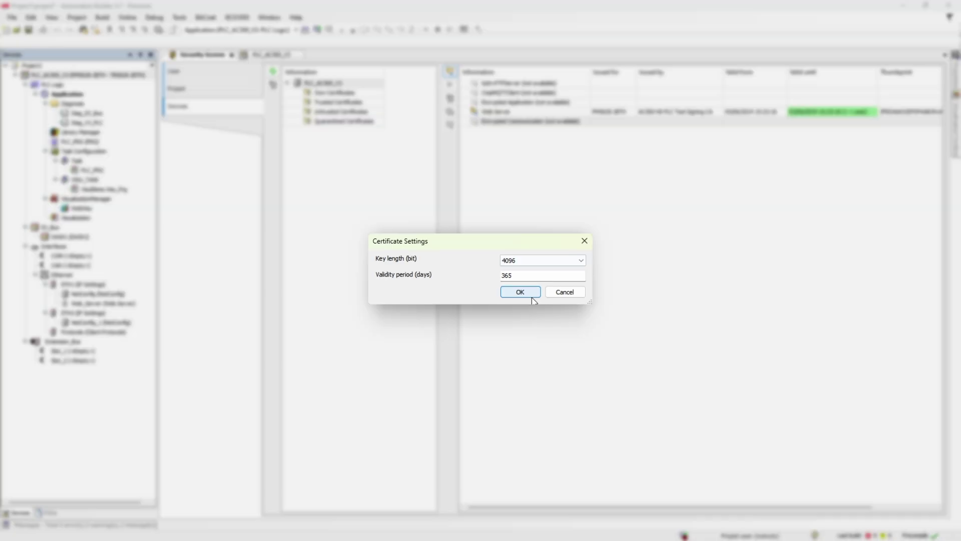
pyautogui.click(533, 300)
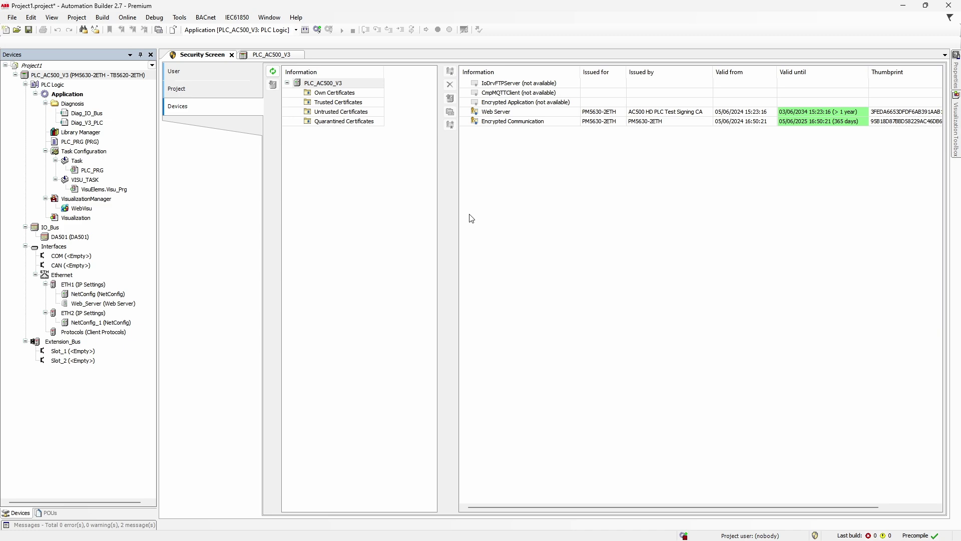
# Step: Set the PLC_AC500_V3 runtime security policy for communication to Optional encryption
pyautogui.click(244, 56)
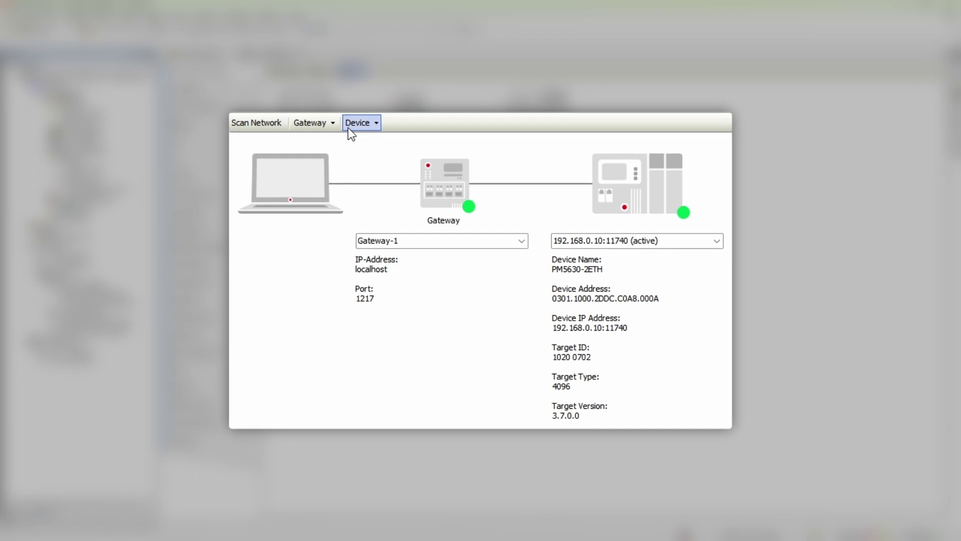
pyautogui.click(357, 71)
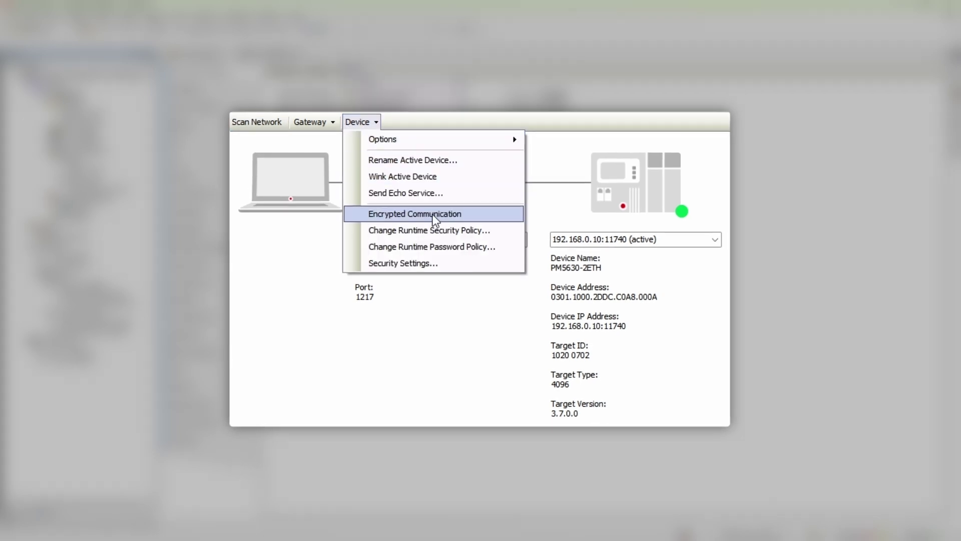
pyautogui.click(429, 231)
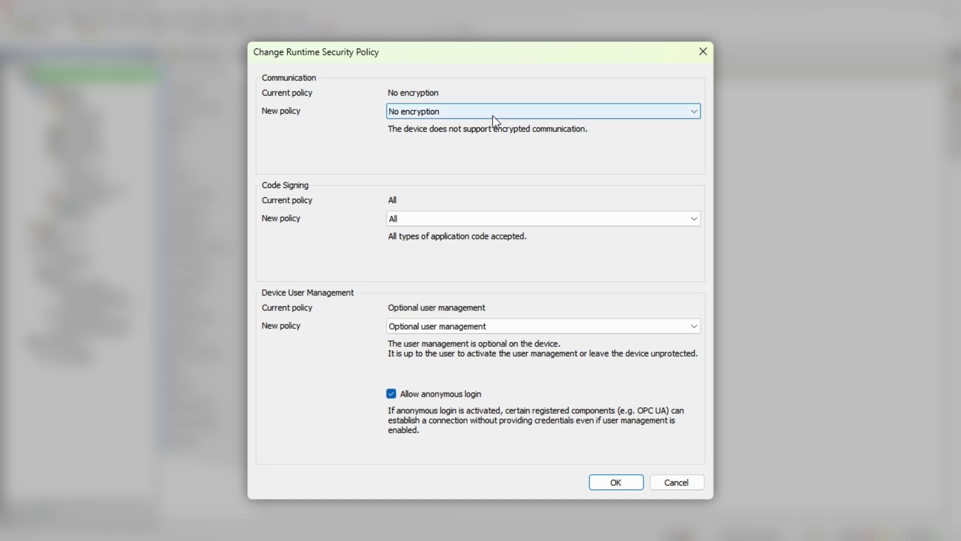
pyautogui.click(493, 116)
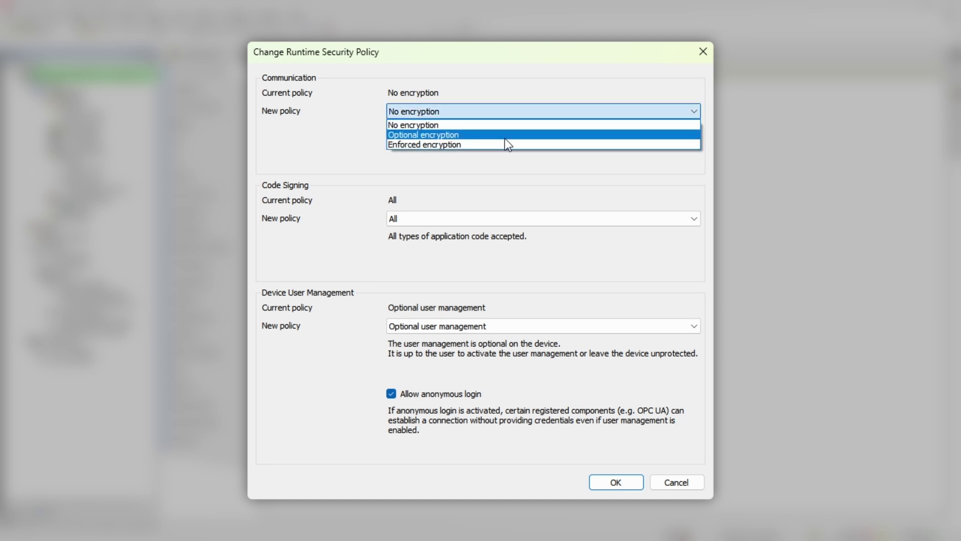
pyautogui.click(505, 136)
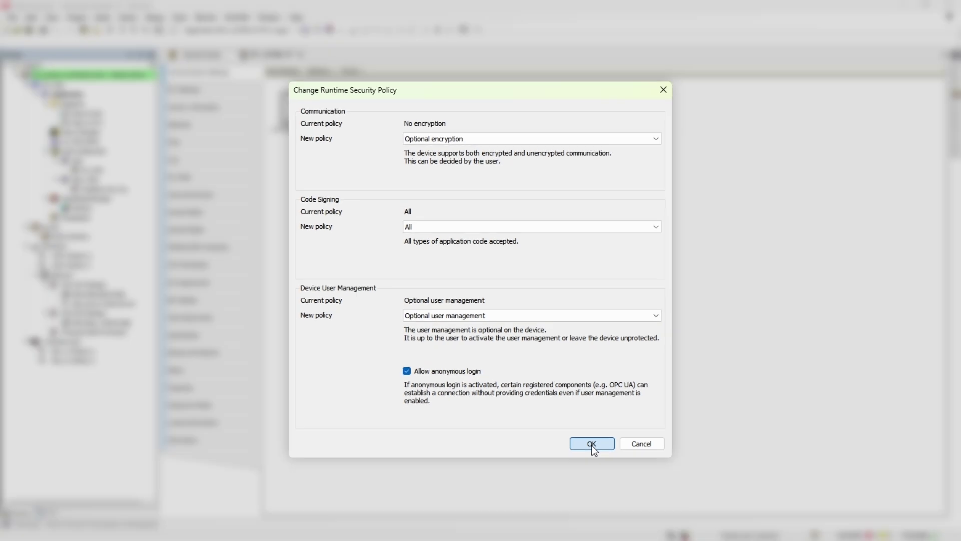
pyautogui.click(615, 483)
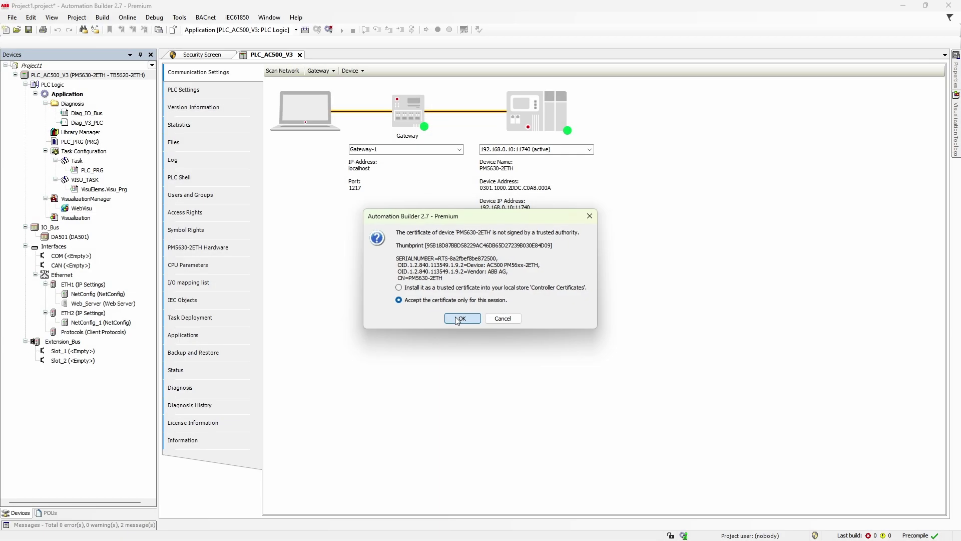
# Step: Accept PM5630-2ETH's untrusted certificate for this session only
pyautogui.click(450, 325)
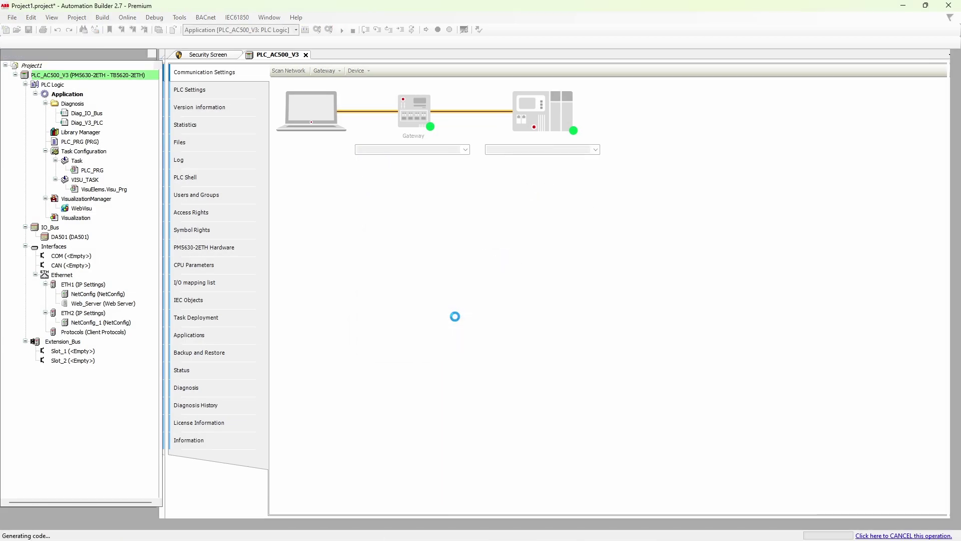